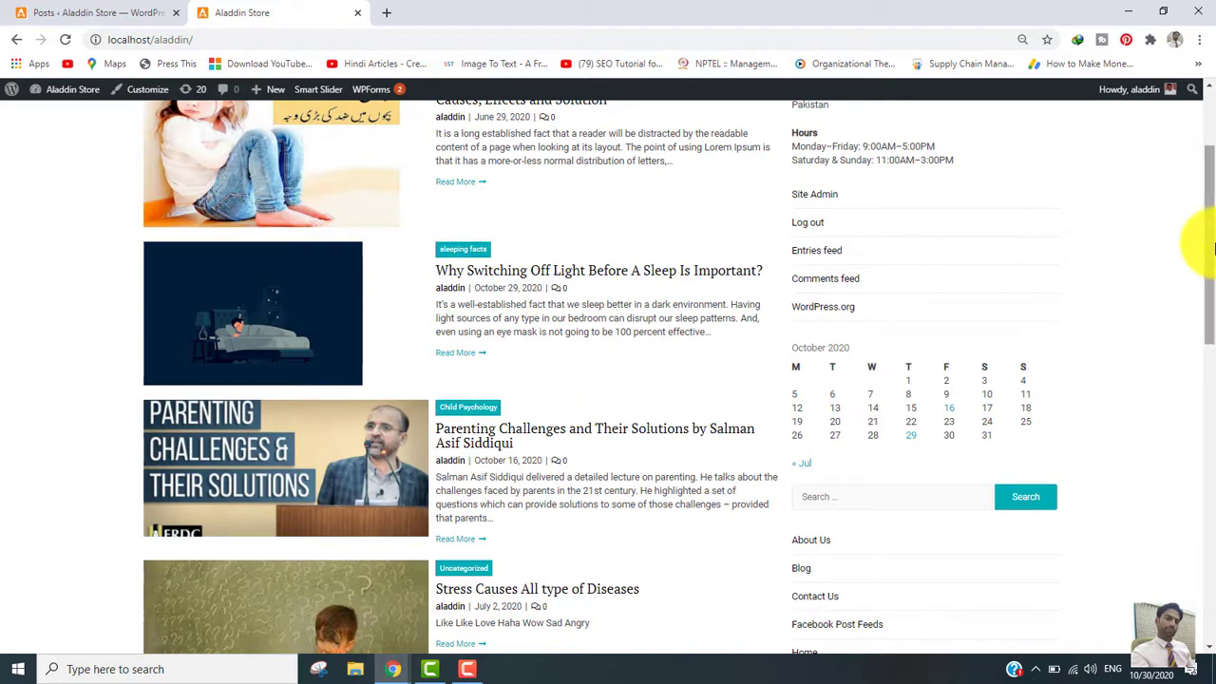
Step: Scroll the live front page back to the top and return to the admin Posts list
left_click_drag(1214, 247, 1204, 65)
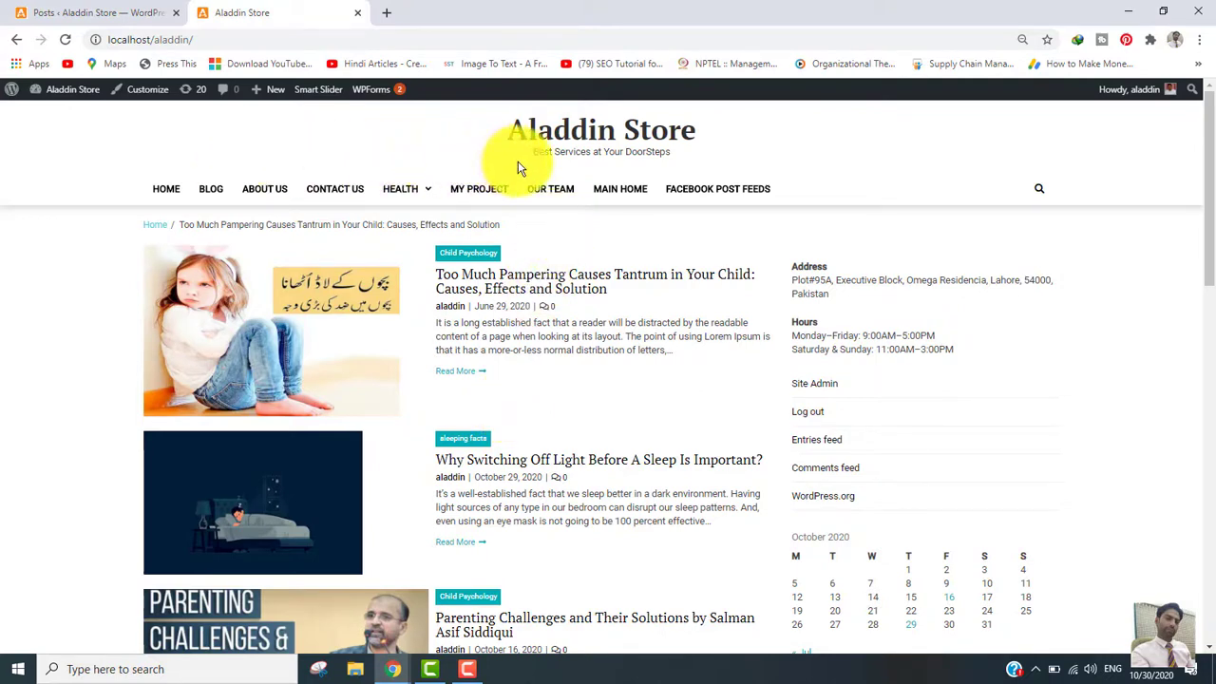
left_click(108, 13)
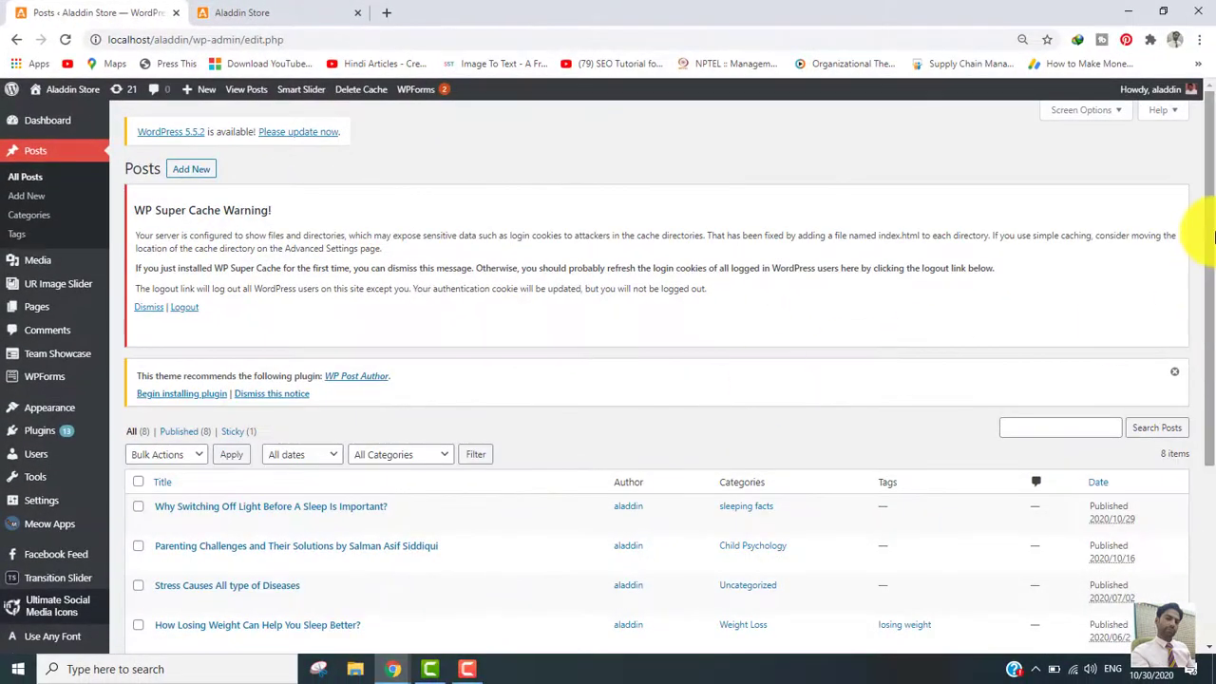
Step: Open the 'Parenting Challenges and Their Solutions' post in the block editor and show its document settings
left_click_drag(1213, 236, 1211, 405)
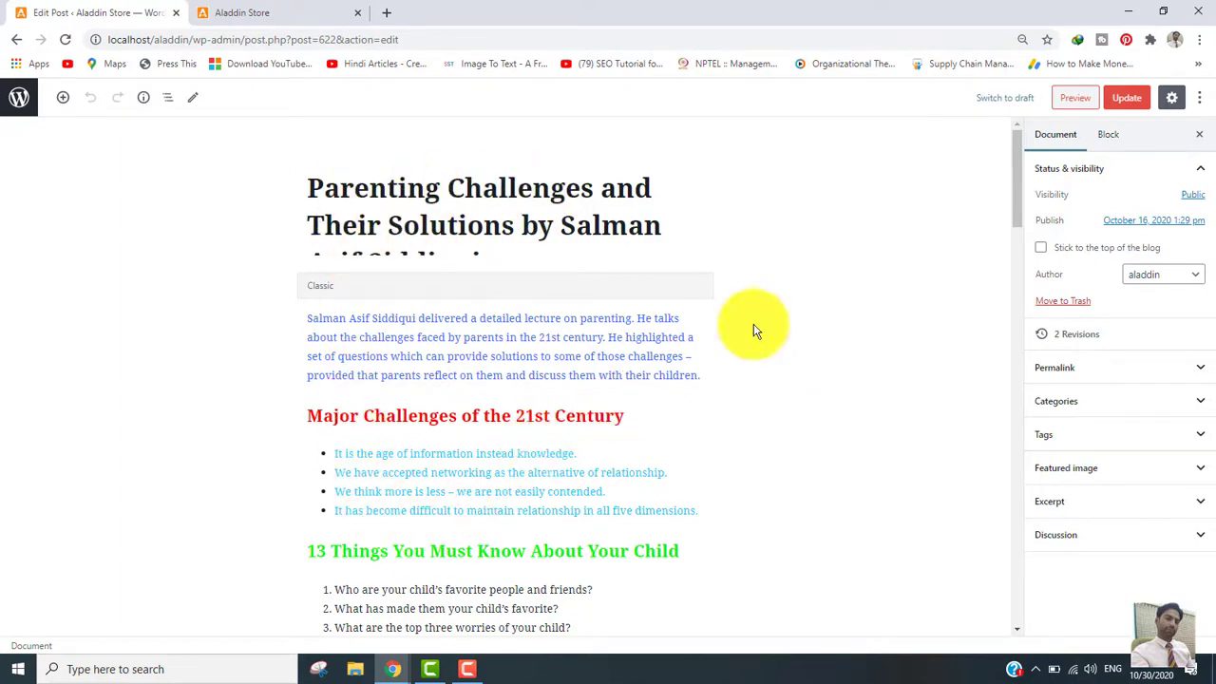
left_click(1069, 141)
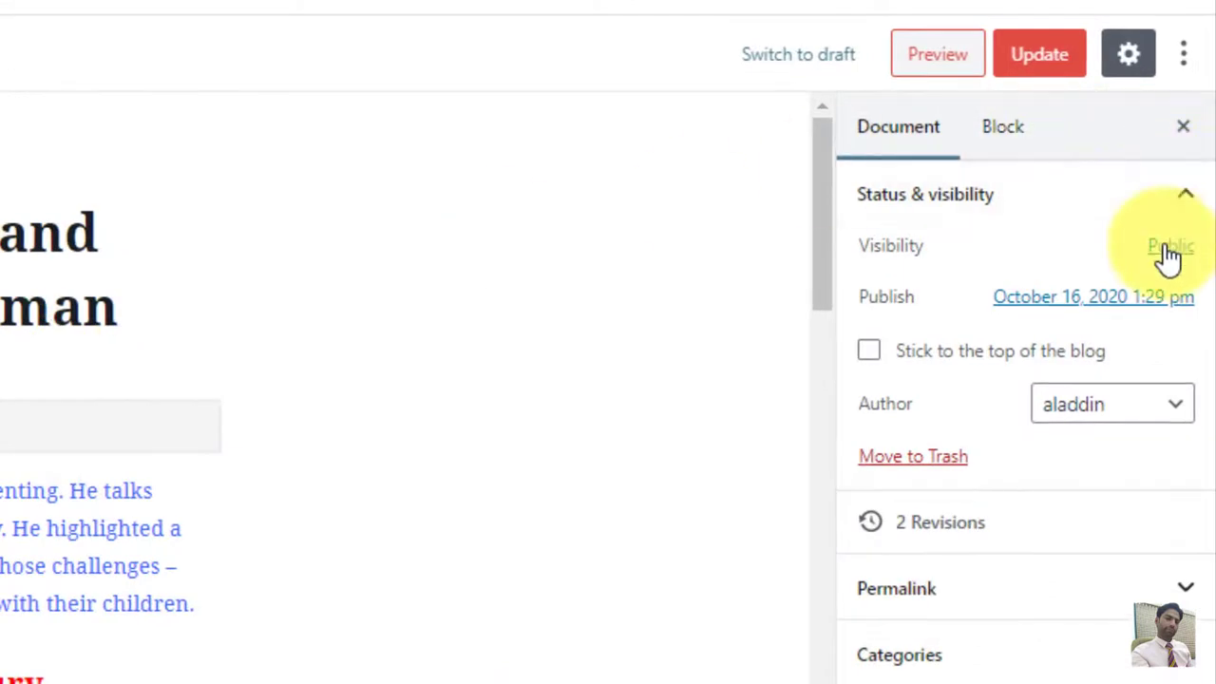
Step: Change the post's visibility from Public to Password Protected, enter a password, and update it
left_click(1168, 249)
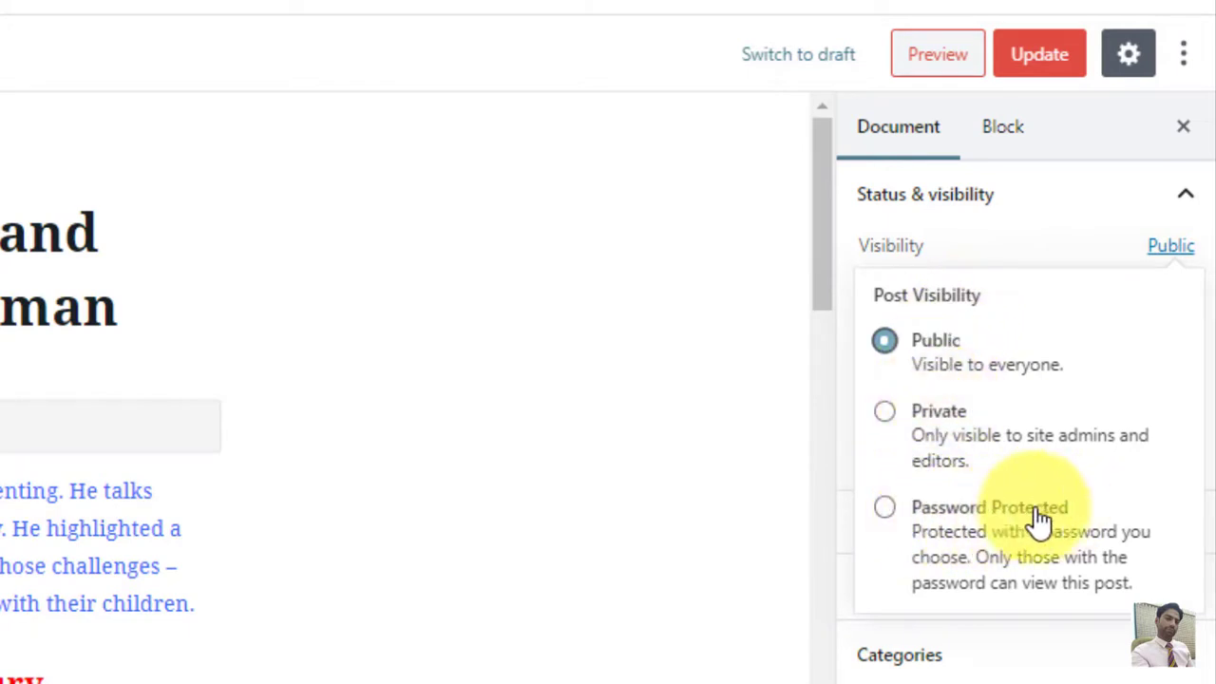
left_click(884, 509)
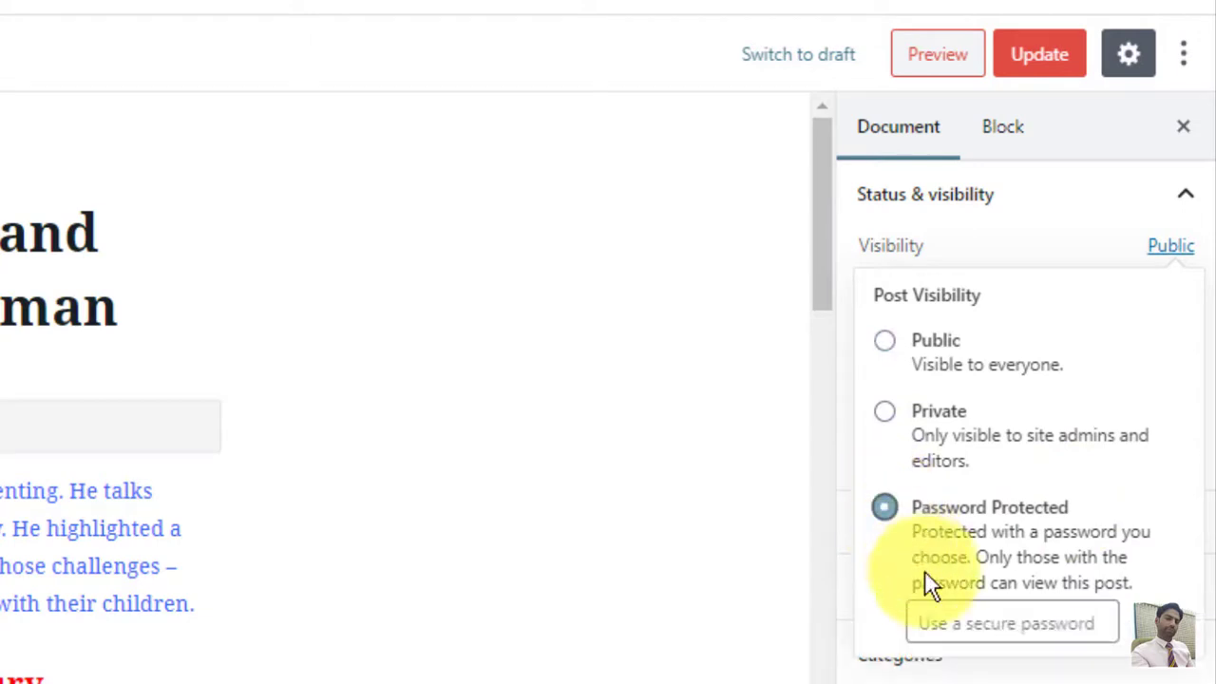
left_click(943, 627)
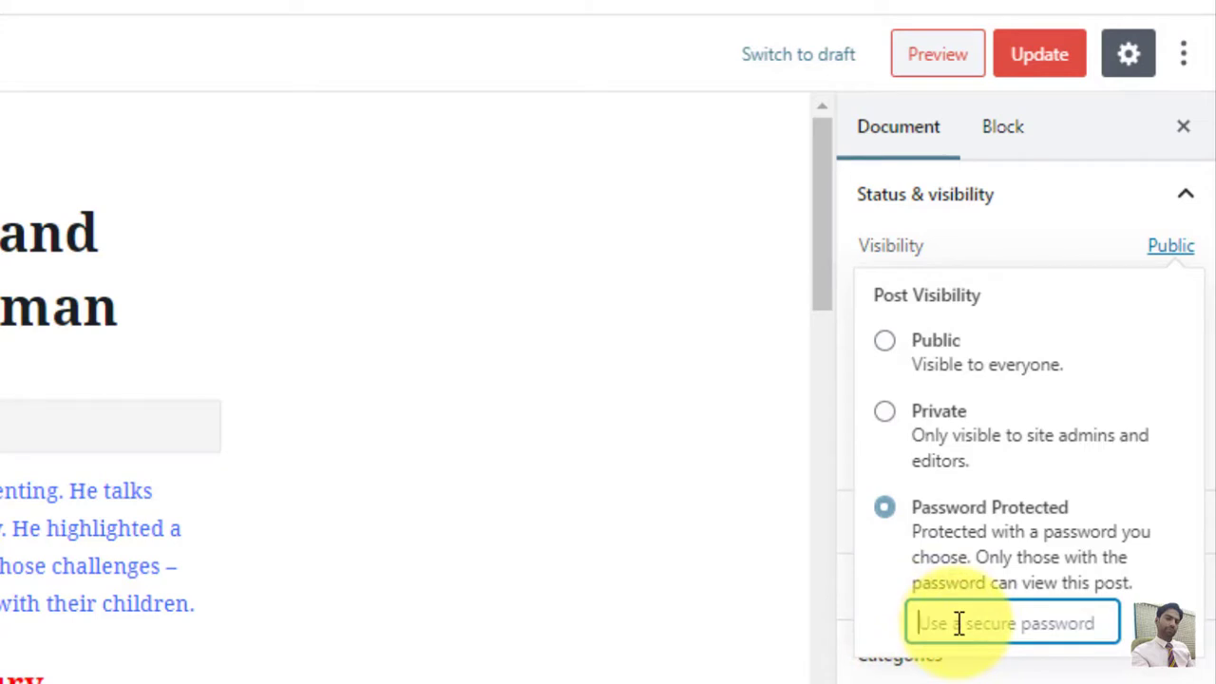
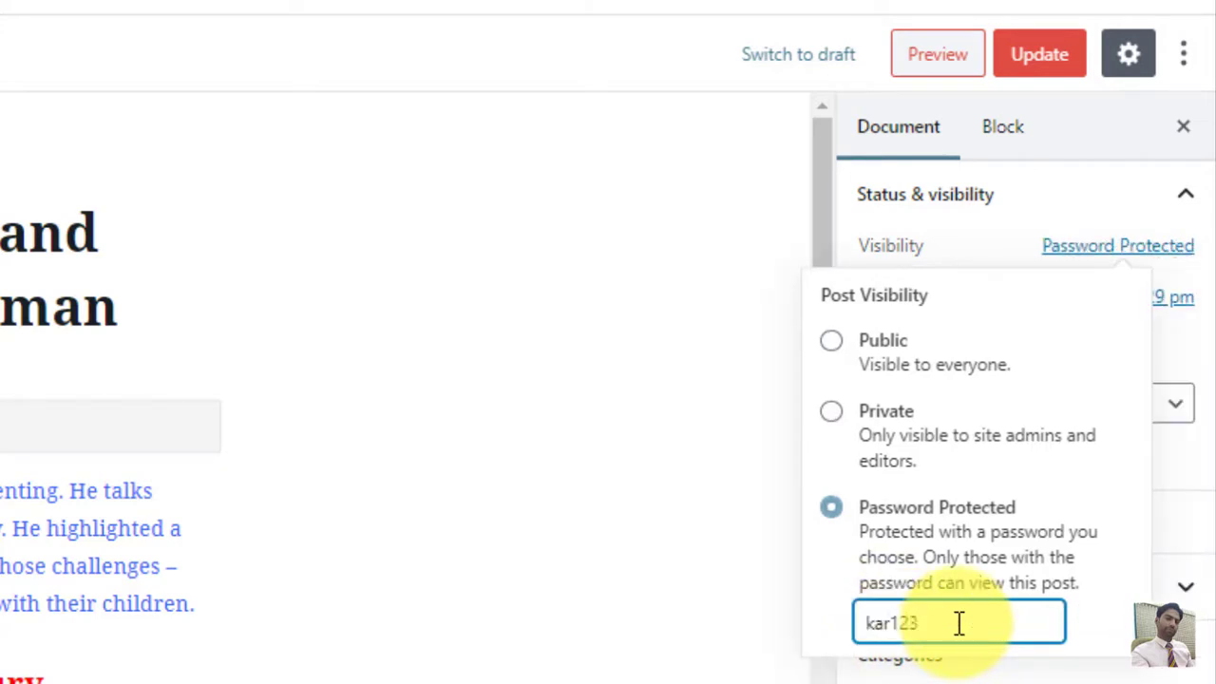
left_click(1044, 65)
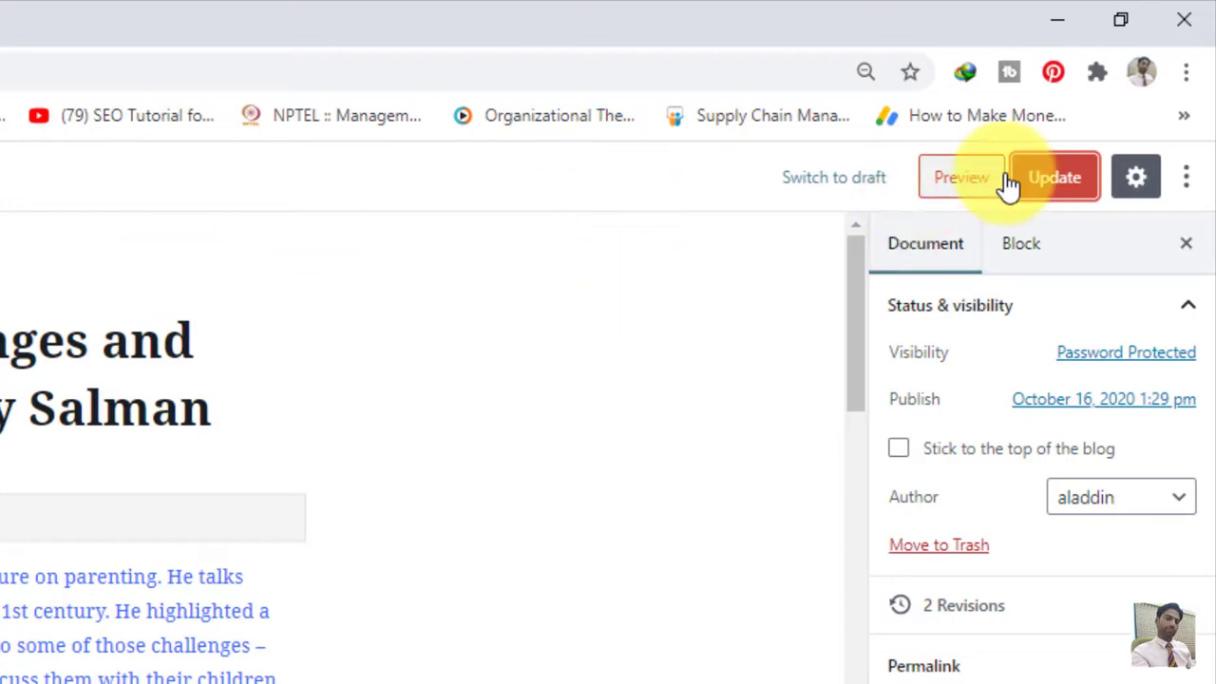
Step: Preview the 'Protected:' post, submit its password, and scroll through the unlocked content
left_click(960, 183)
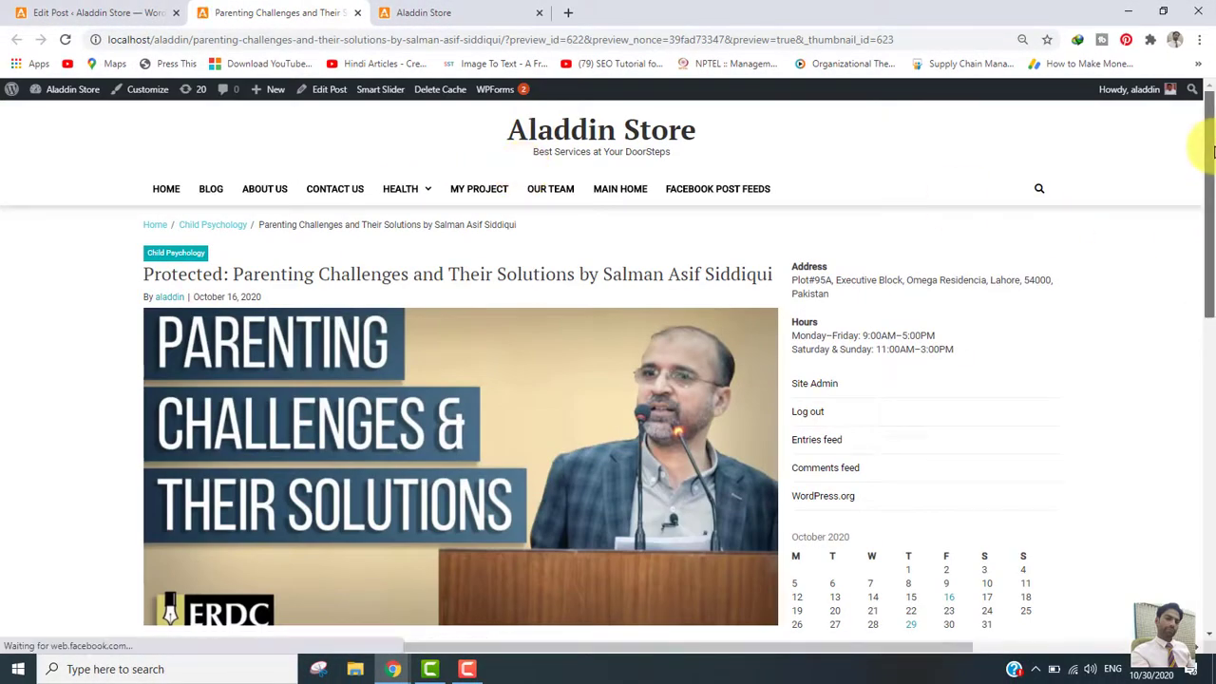
scroll(1208, 224, "down", 3)
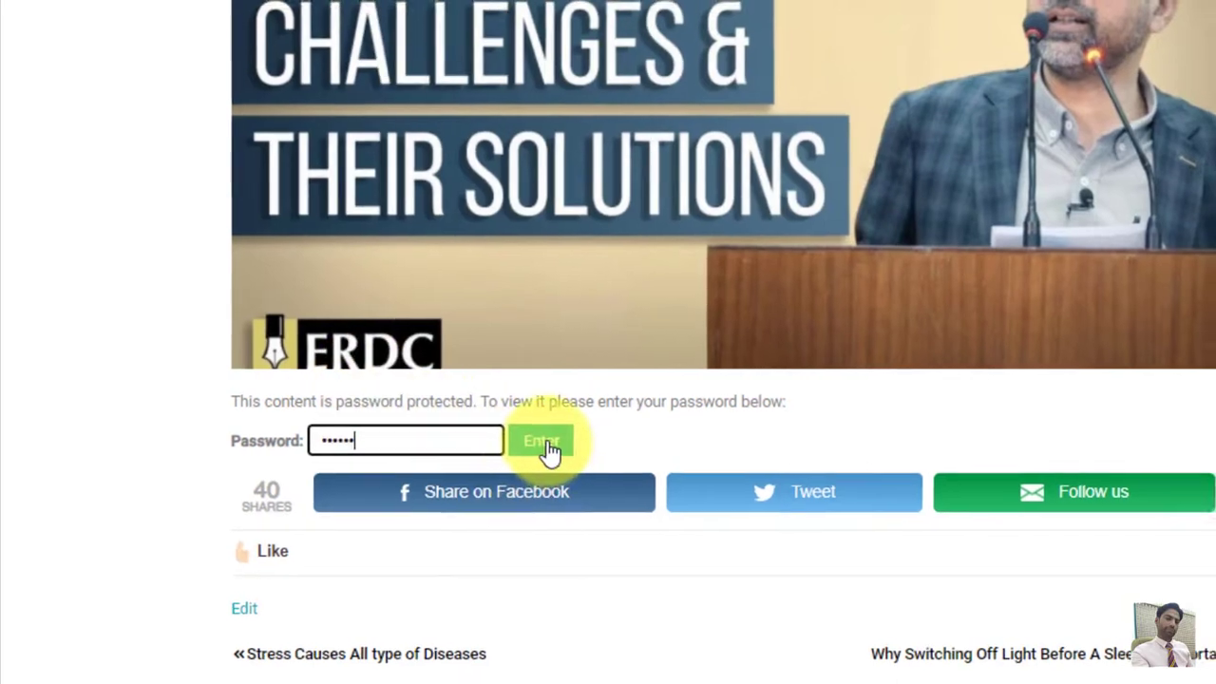
left_click(545, 441)
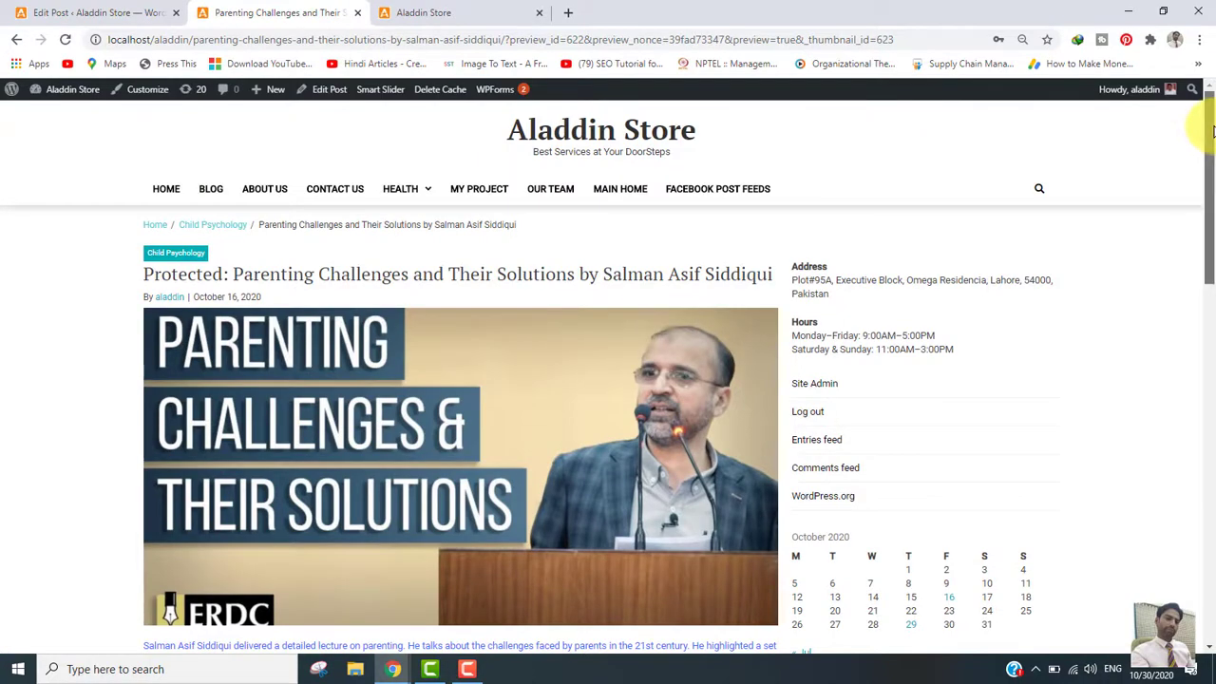
left_click_drag(1212, 130, 1212, 257)
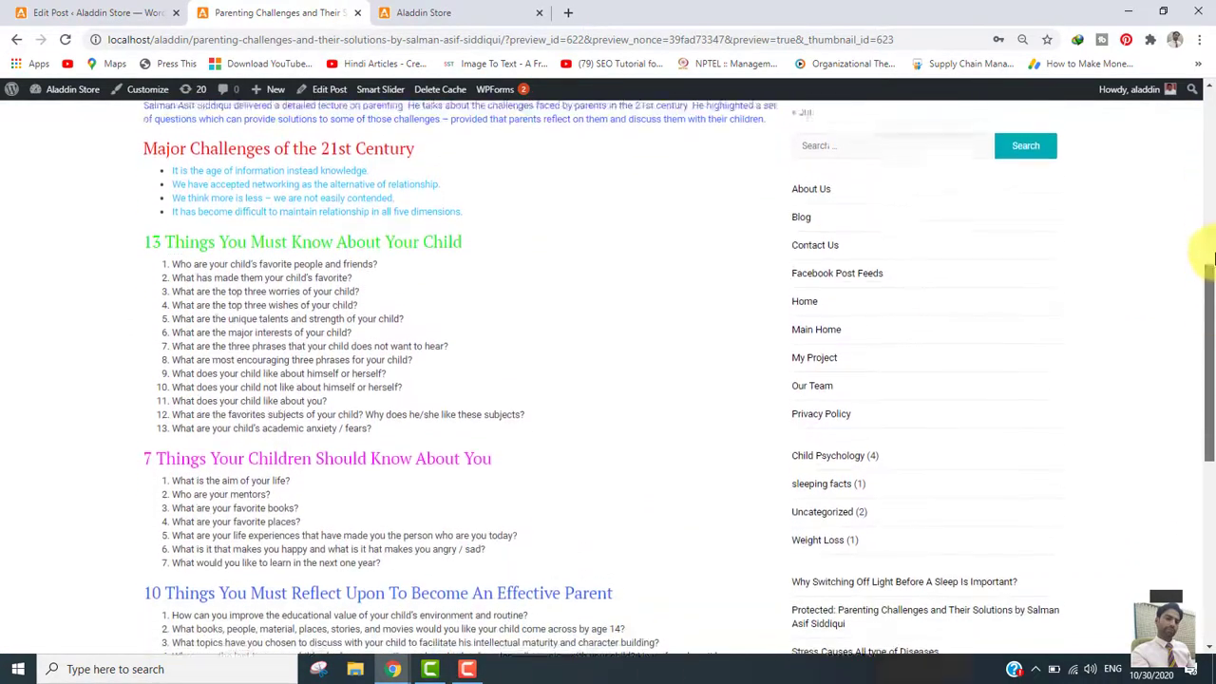
scroll(1212, 256, "up", 5)
scroll(1211, 258, "down", 4)
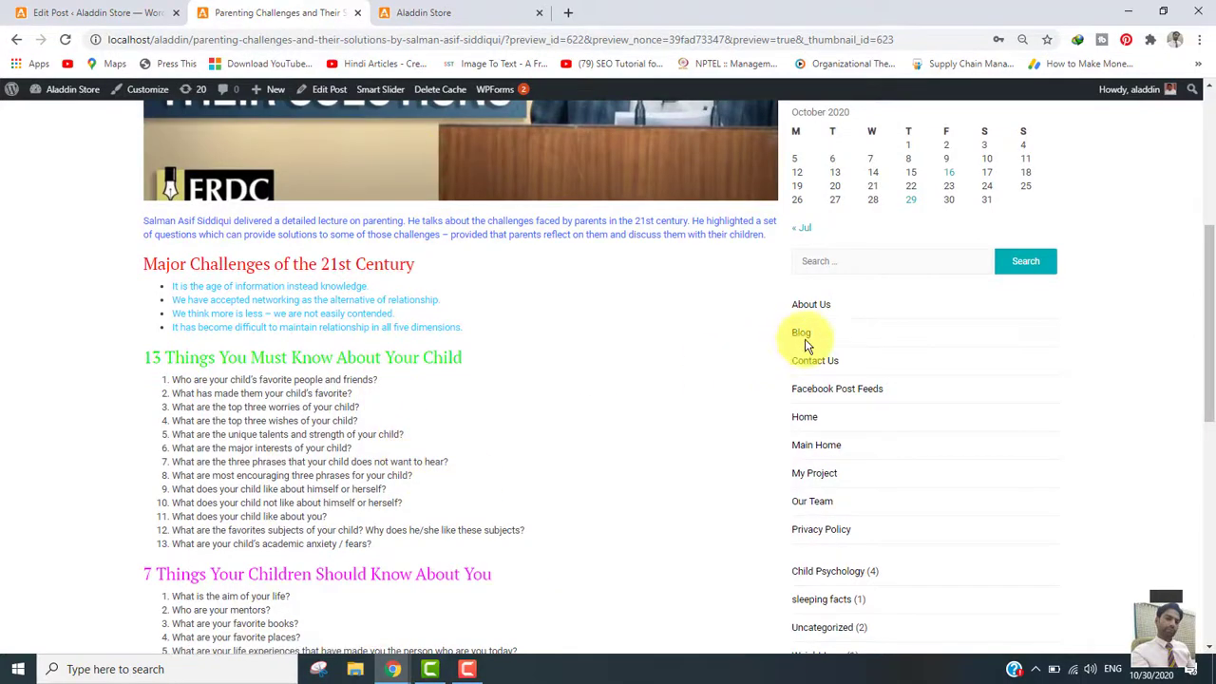
left_click_drag(1211, 266, 1212, 133)
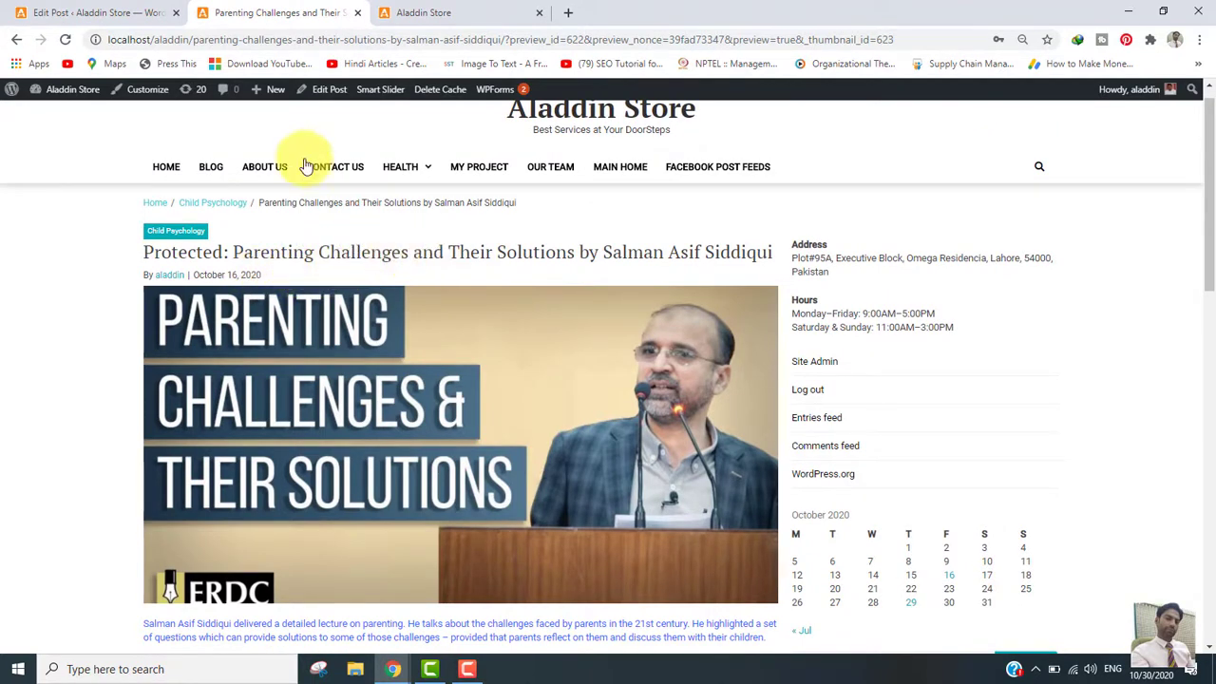
Step: Return to the Edit Post tab for the password-protected Parenting Challenges post
left_click(559, 177)
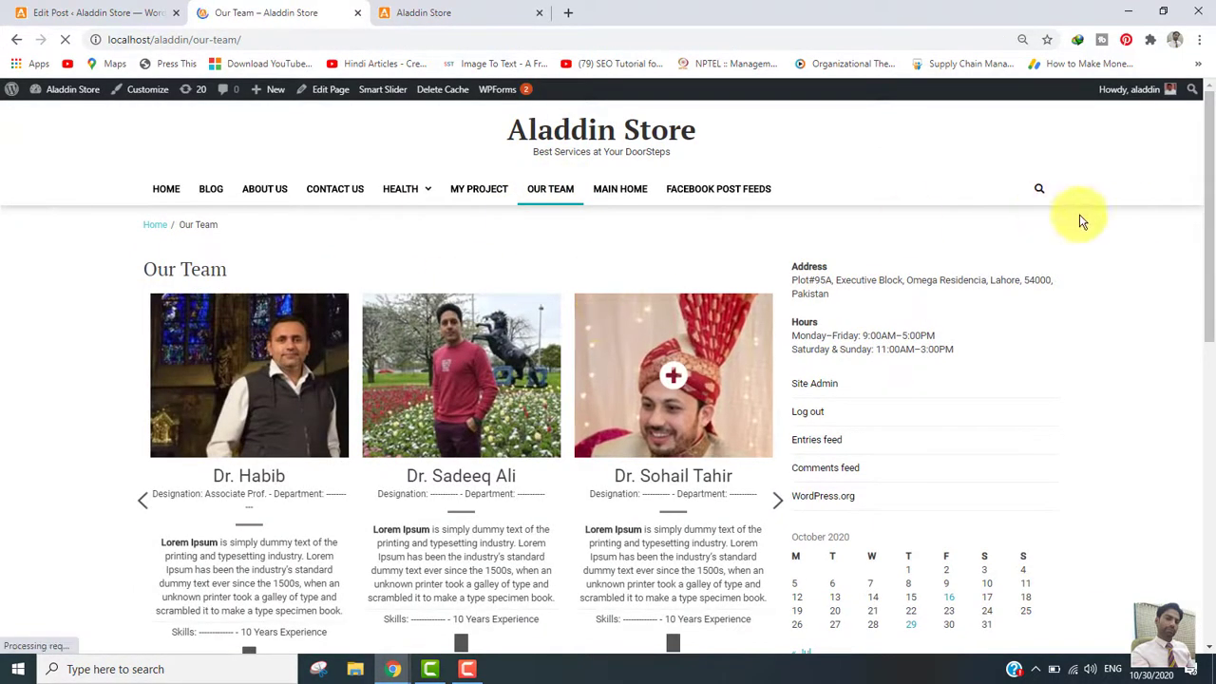
mouse_move(1207, 168)
left_mouse_down()
mouse_move(1204, 238)
mouse_move(1208, 173)
left_mouse_up()
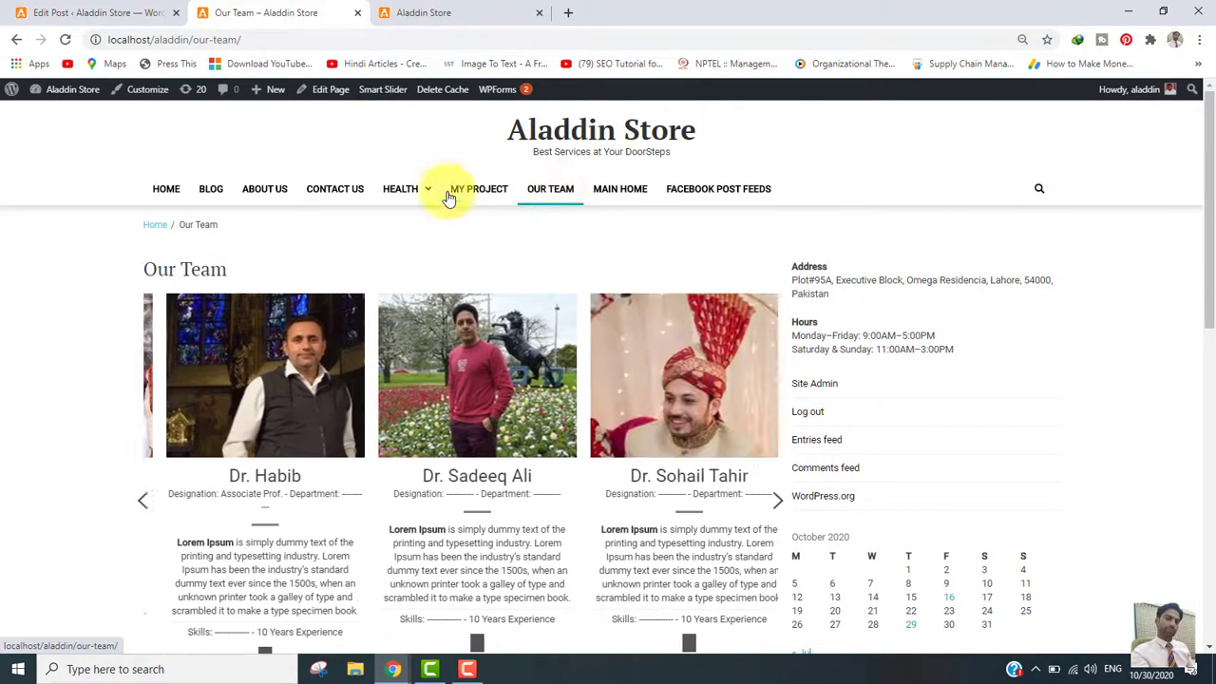
left_click(102, 9)
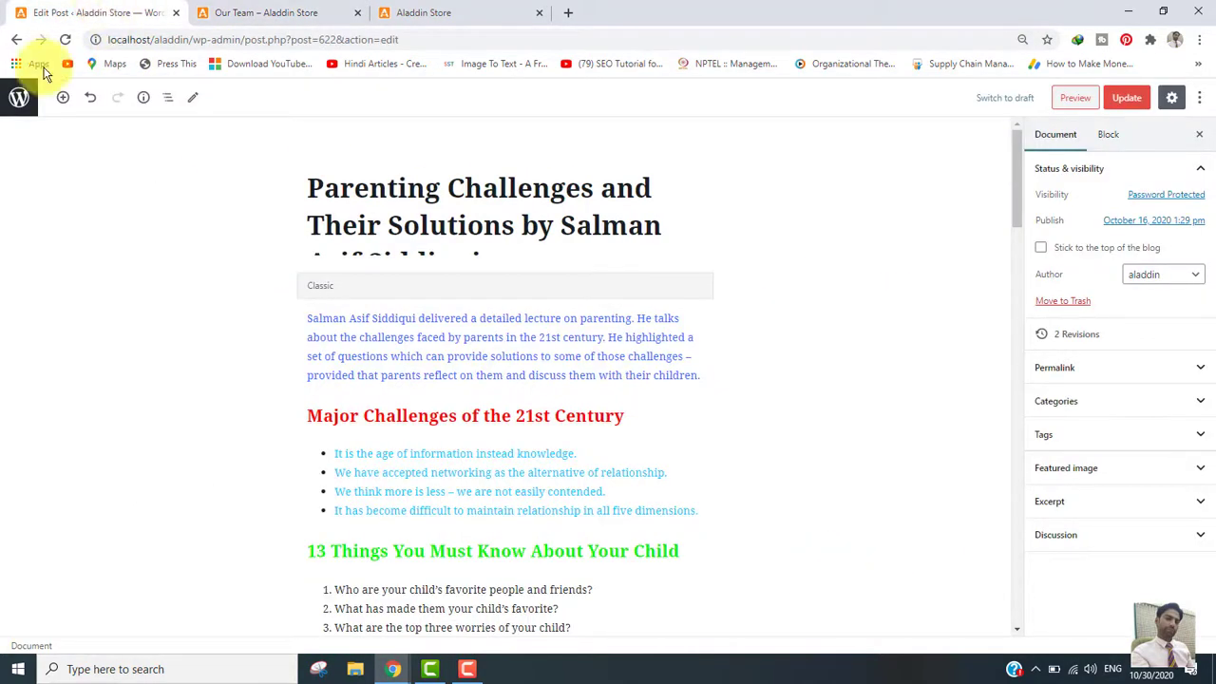
Step: Go to Pages > All Pages and scroll down to the Our Team row
left_click(19, 97)
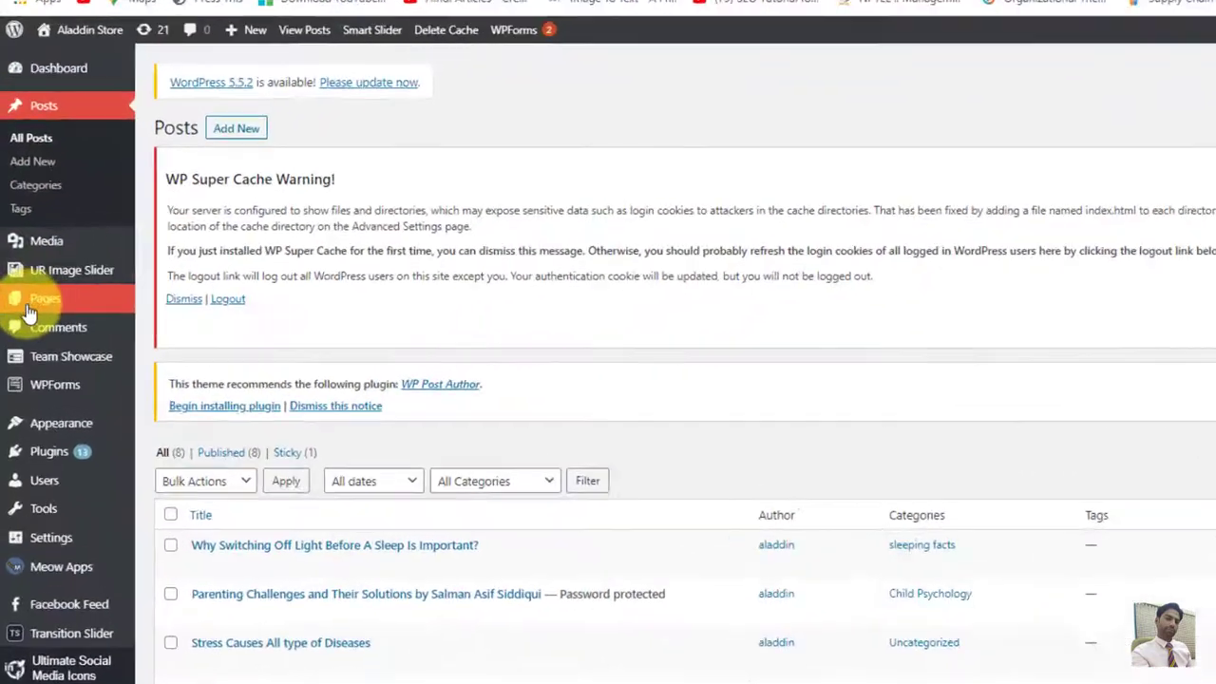
mouse_move(31, 309)
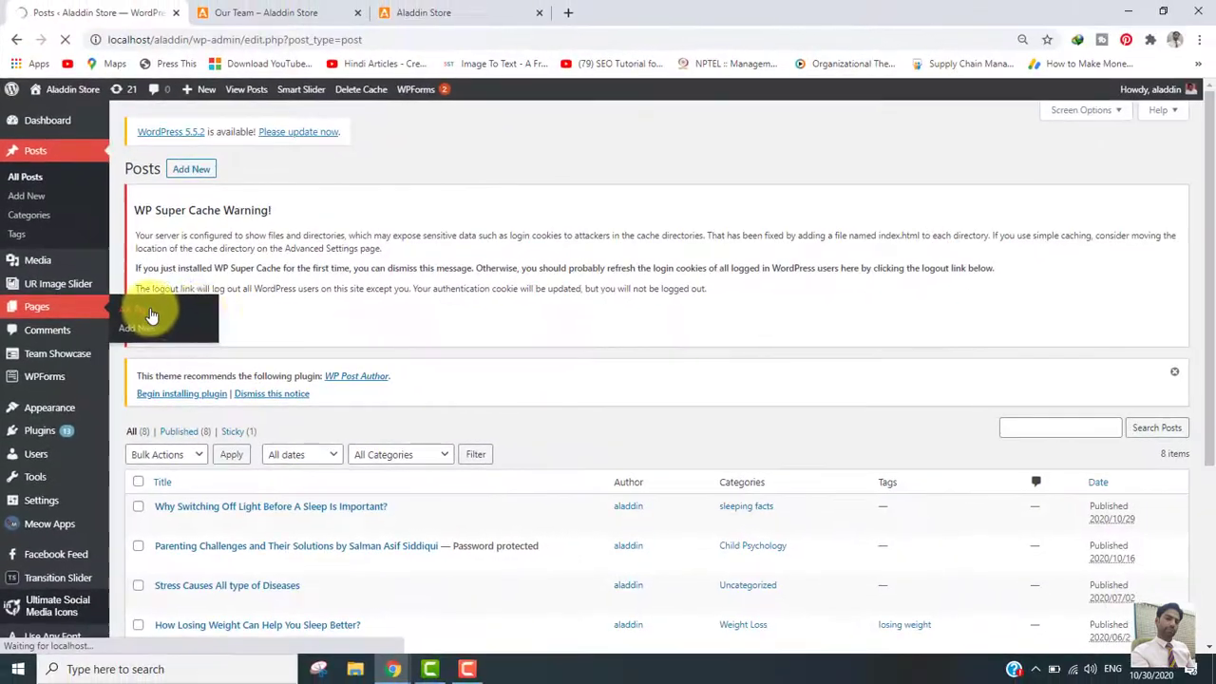
left_click(346, 276)
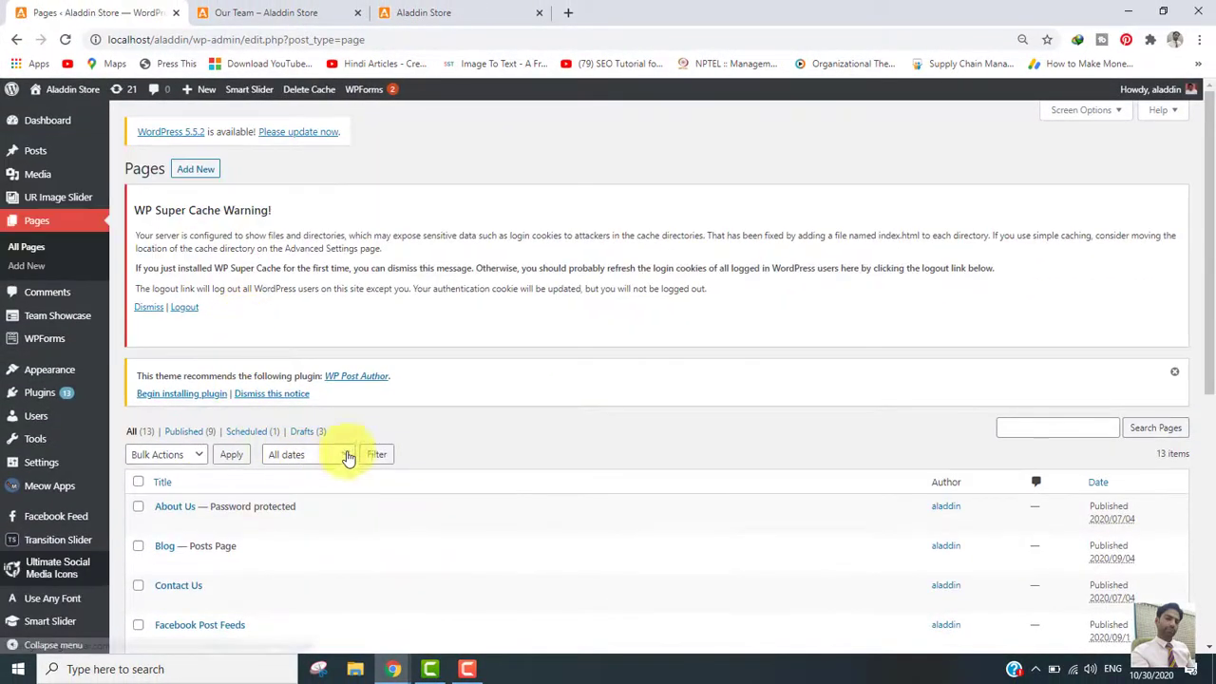
left_click_drag(1203, 231, 1112, 415)
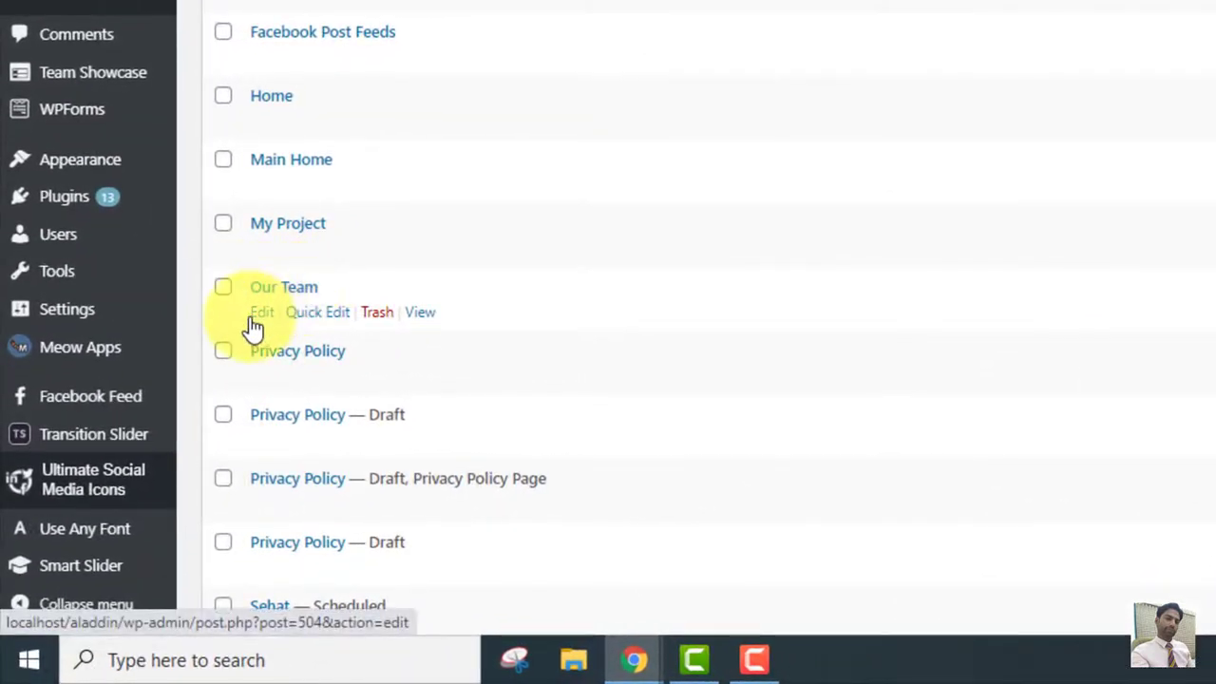
Step: Set the Our Team page to Password Protected with a password, update it and preview it
left_click(261, 313)
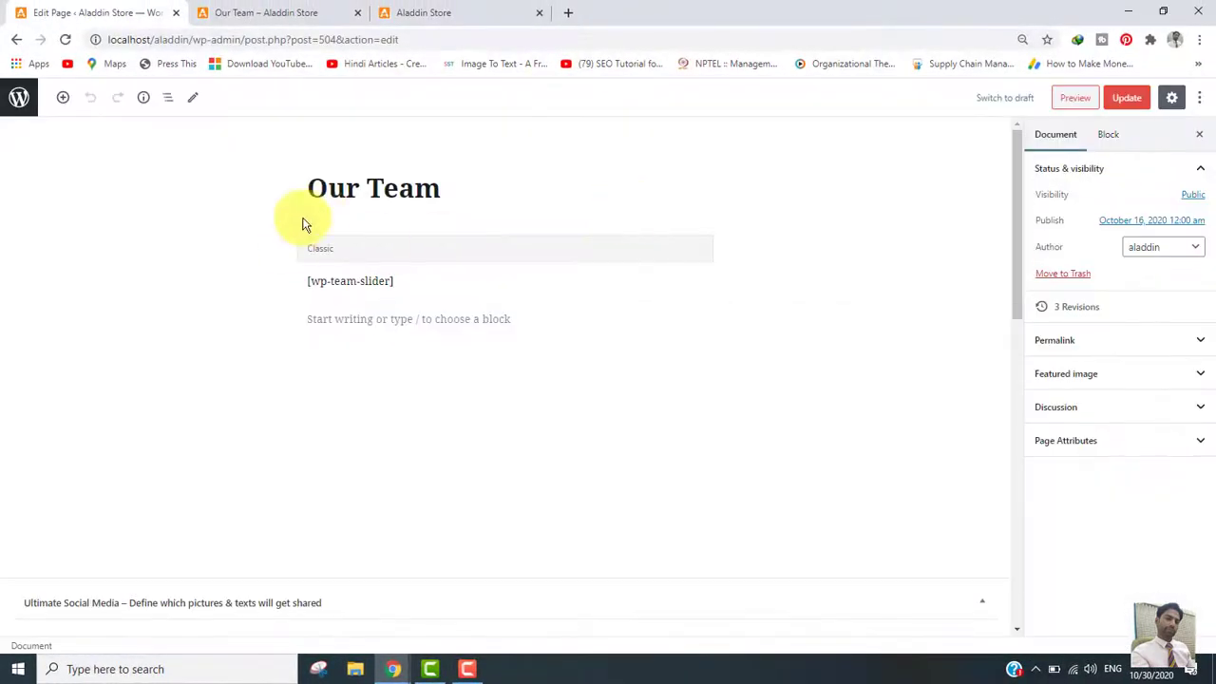
left_click(1058, 141)
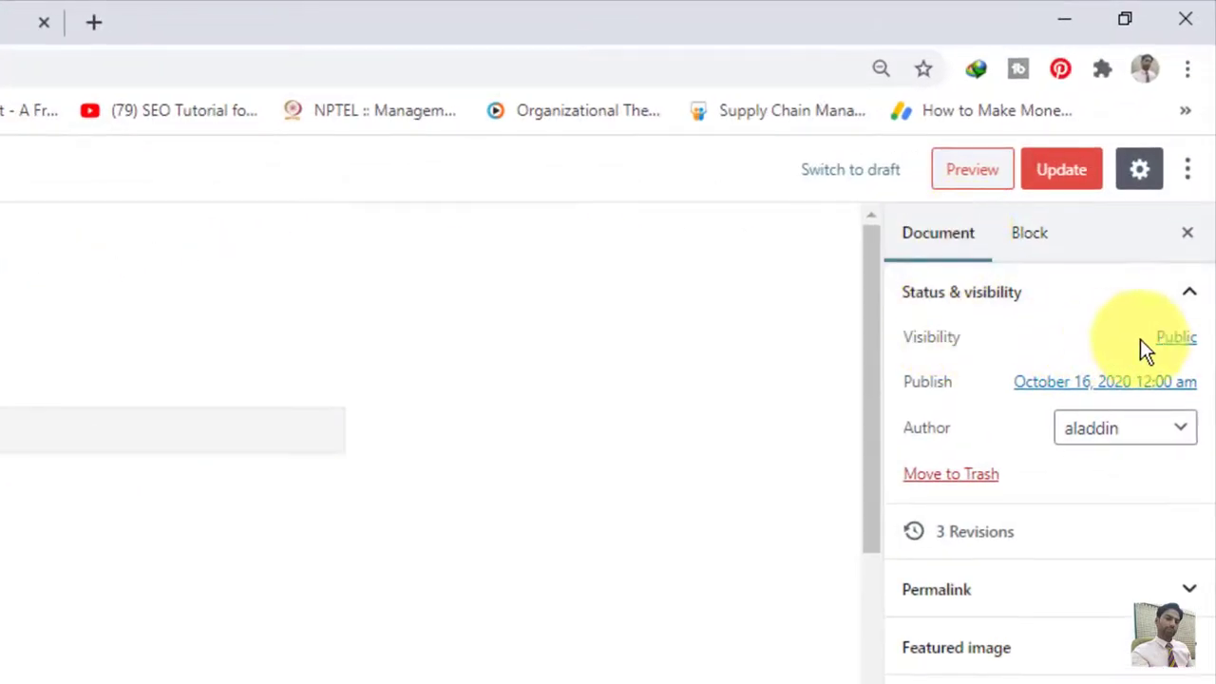
left_click(1187, 342)
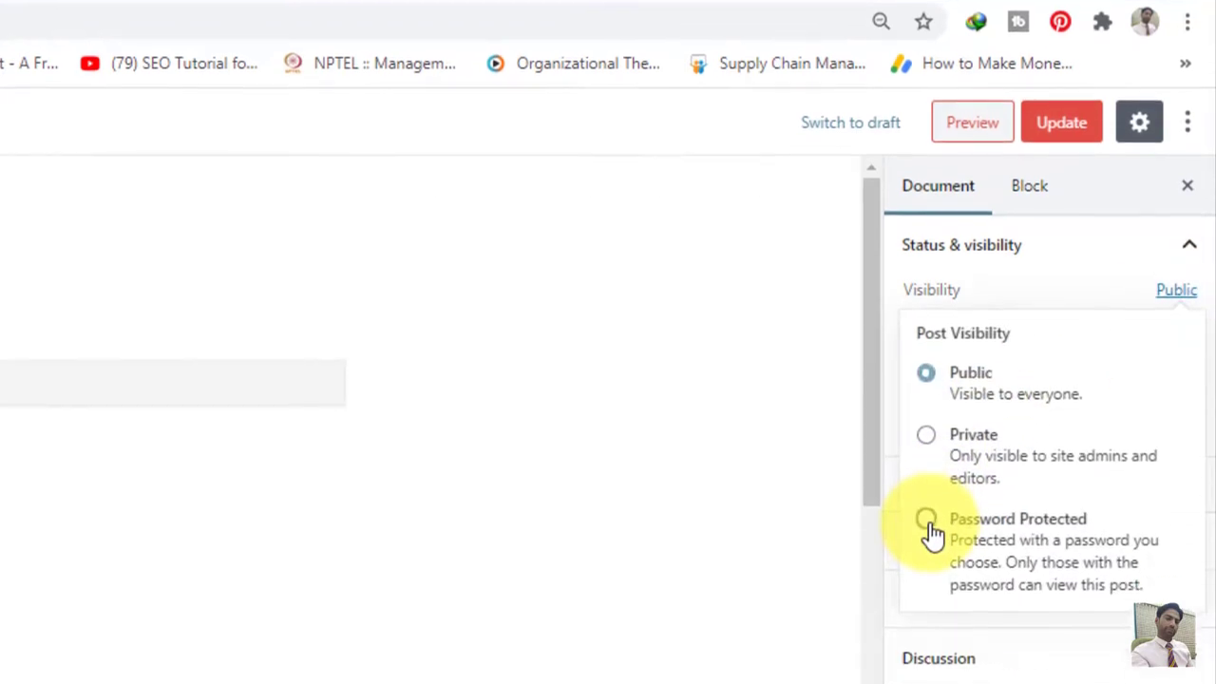
left_click(928, 522)
left_click(978, 582)
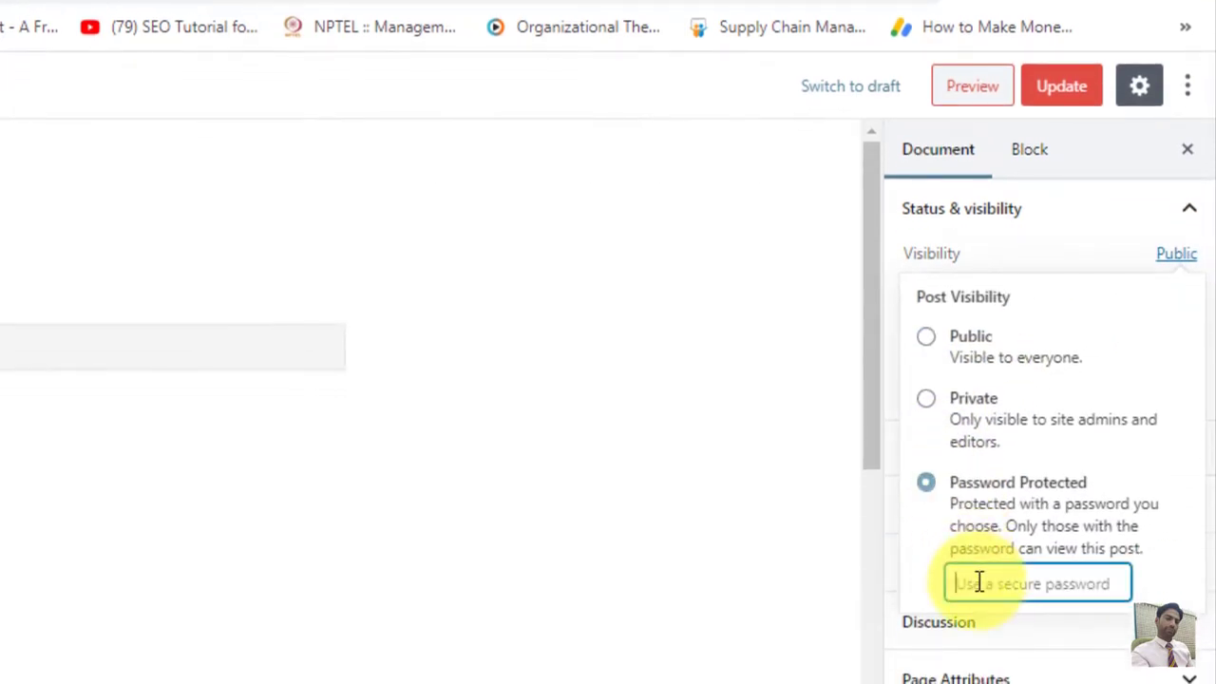
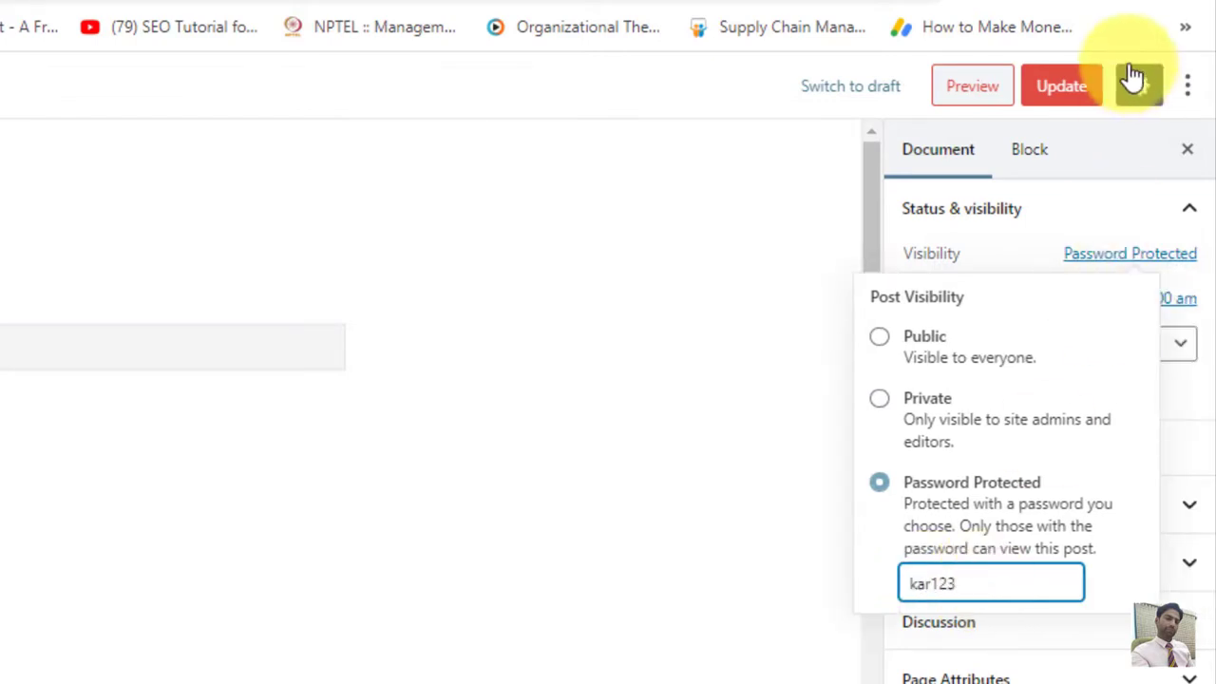
left_click(1062, 95)
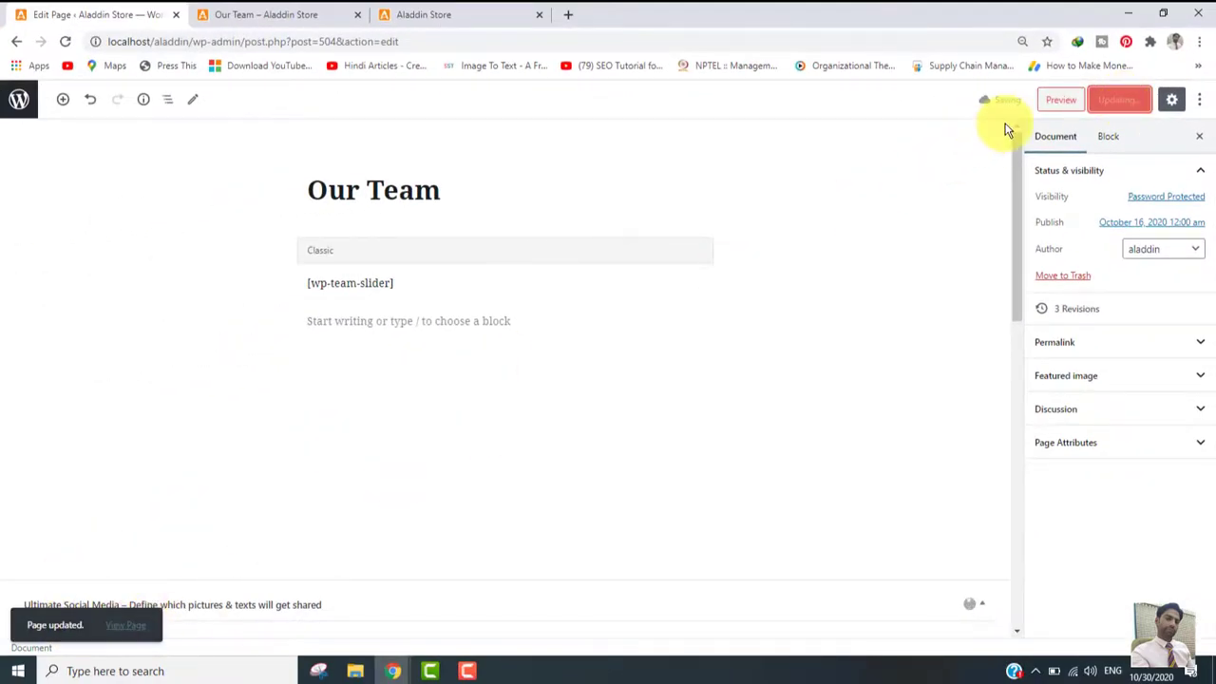
left_click(1076, 96)
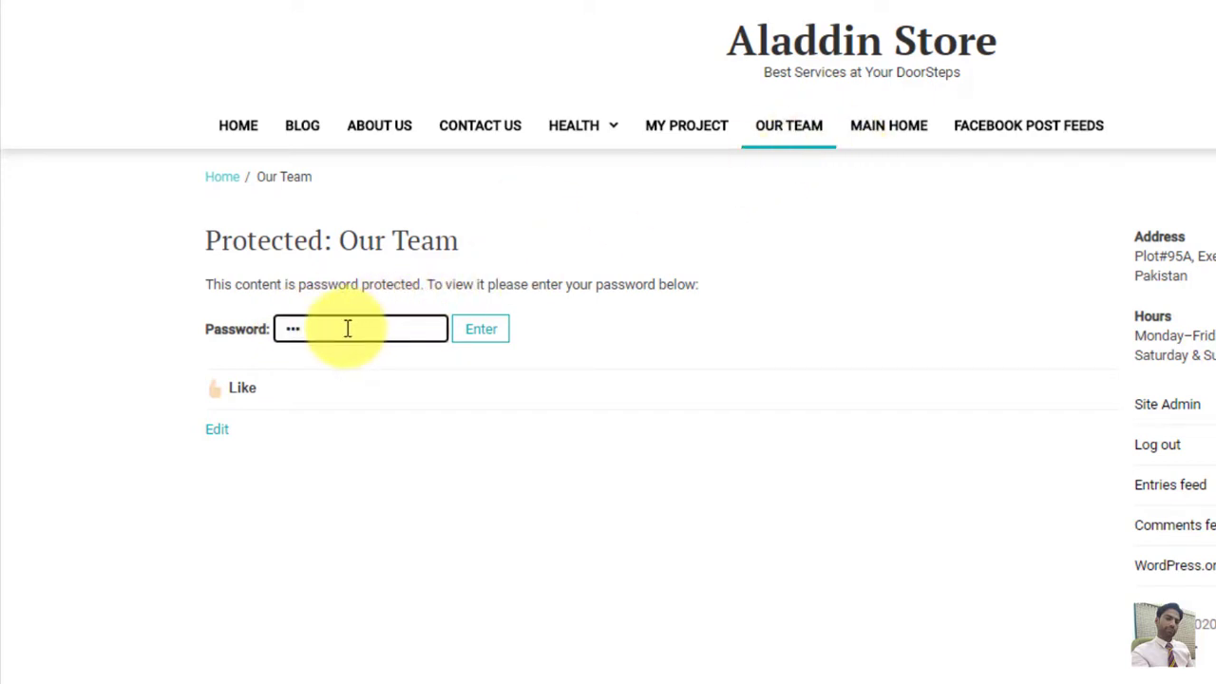
Step: Submit the password on the Our Team preview to reveal the team members content
left_click(487, 332)
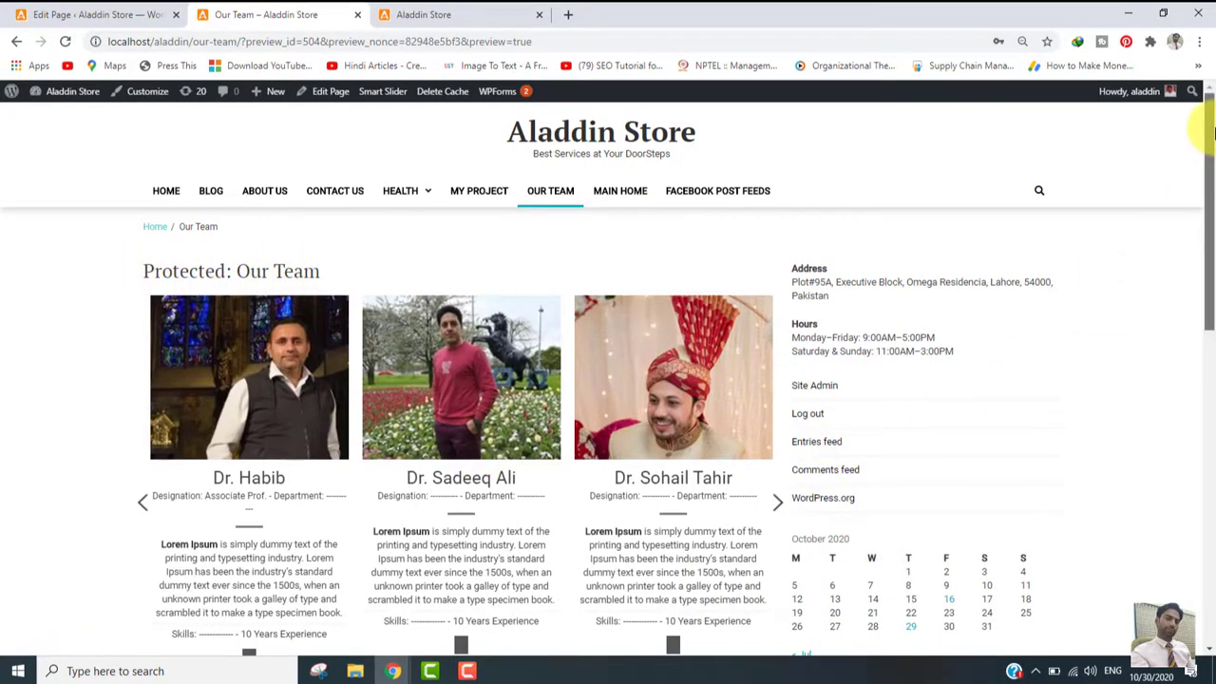
scroll(1193, 299, "down", 5)
scroll(1180, 290, "up", 5)
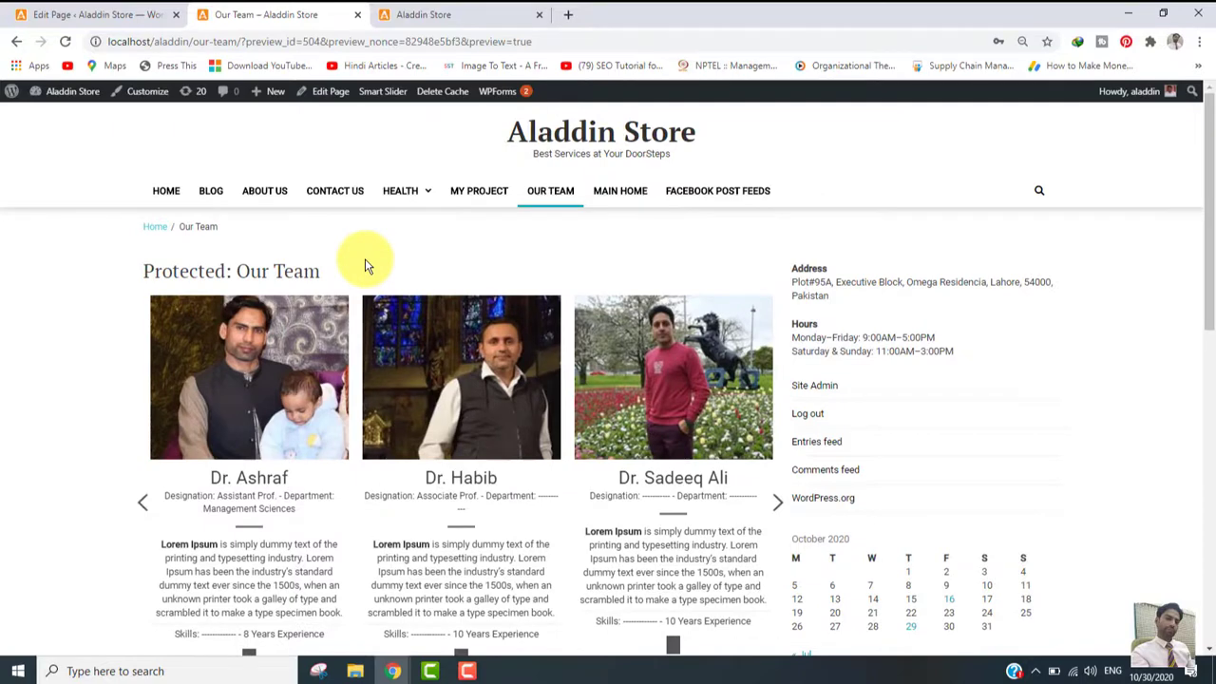
left_click(95, 15)
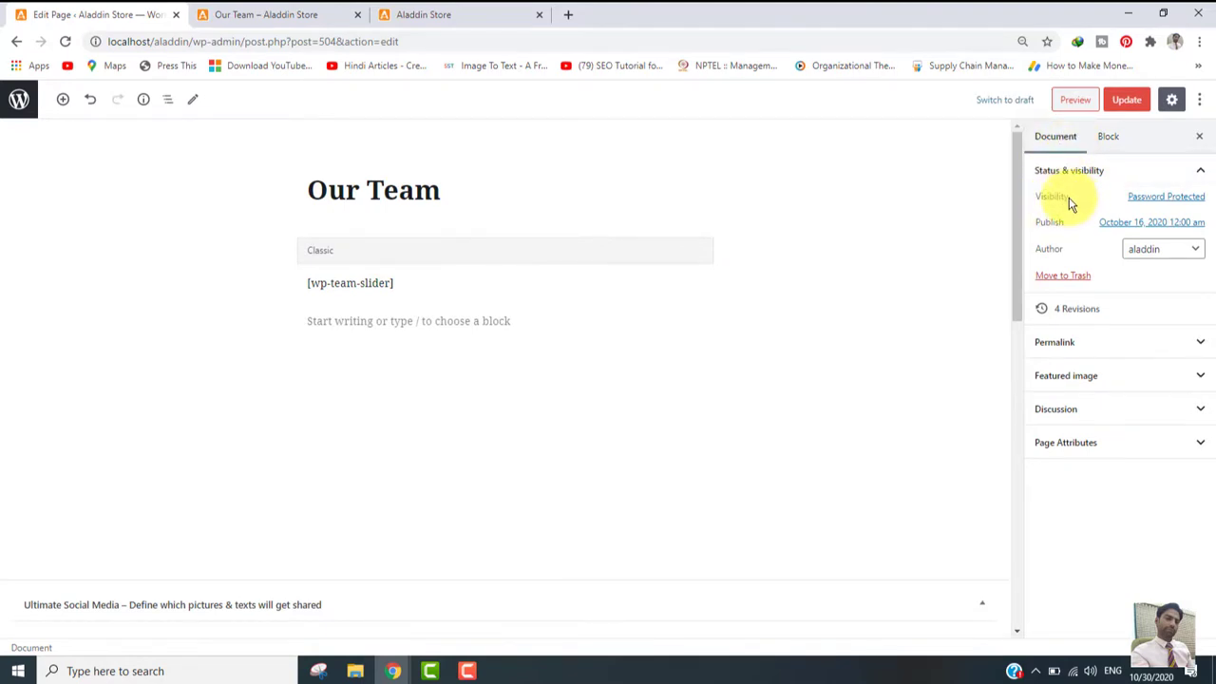
left_click(288, 14)
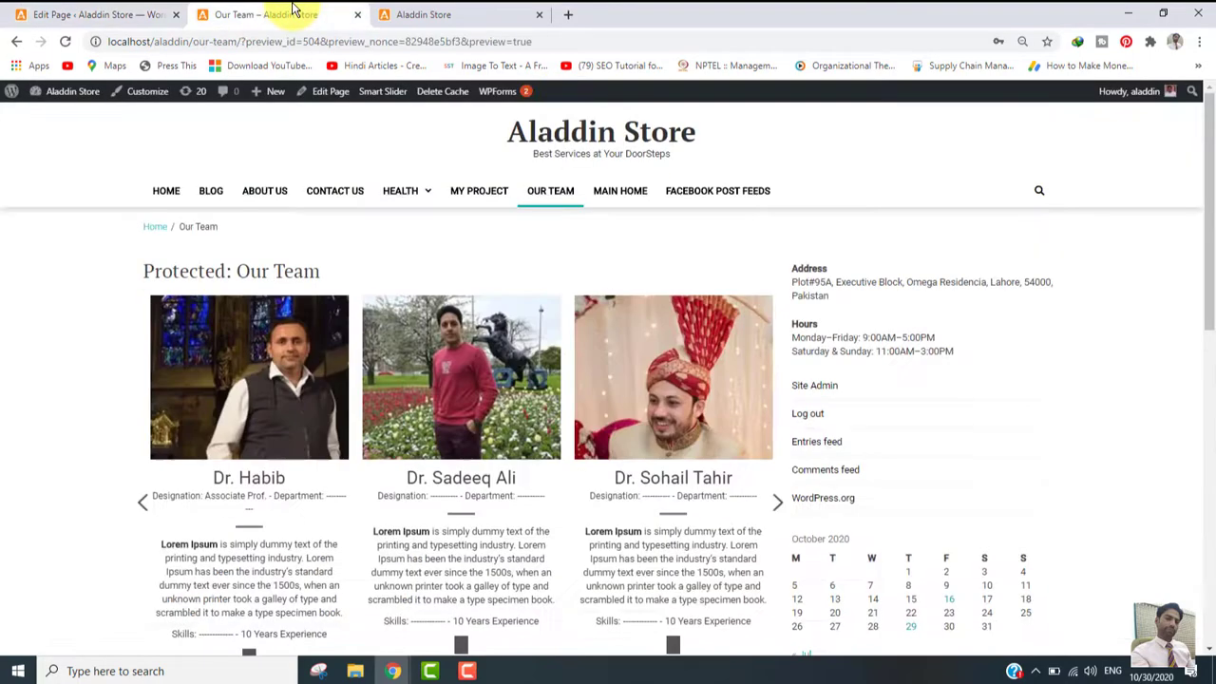